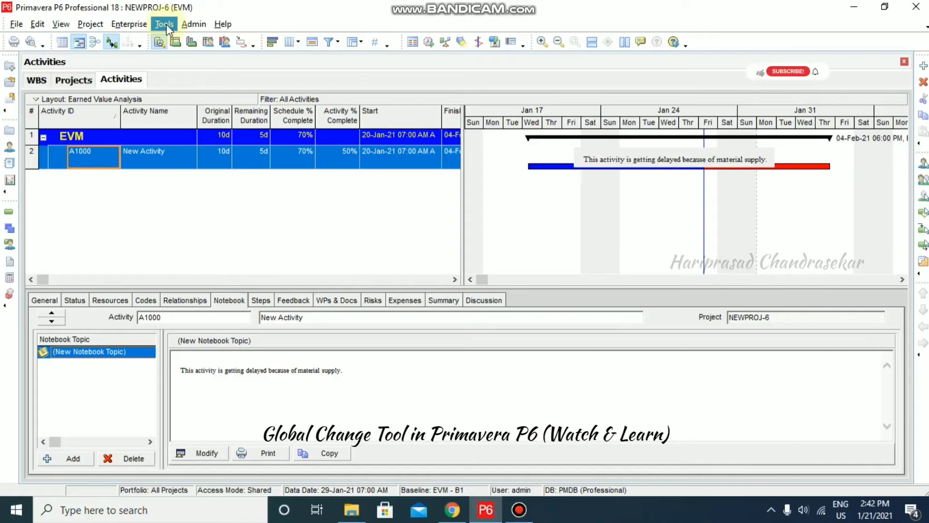
- Open the Global Change dialog from the Tools menu to list saved specifications
left_click(166, 26)
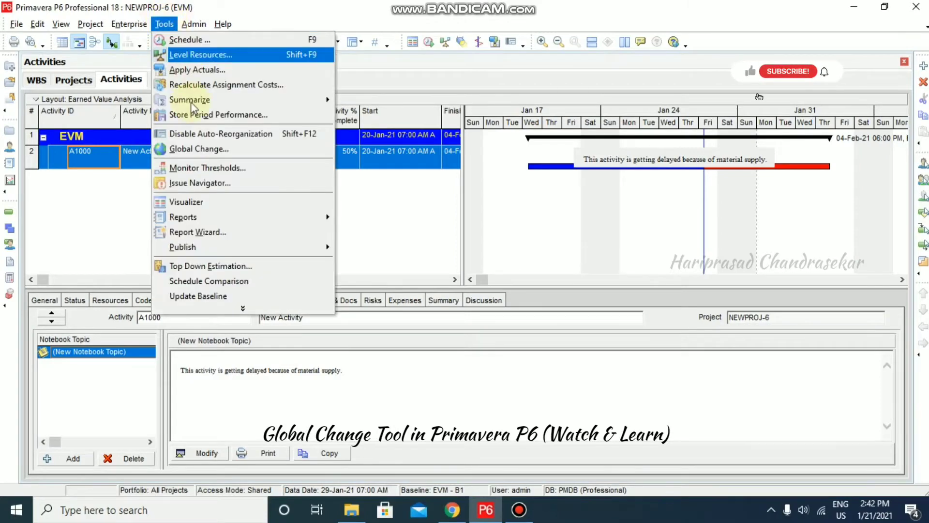
left_click(220, 153)
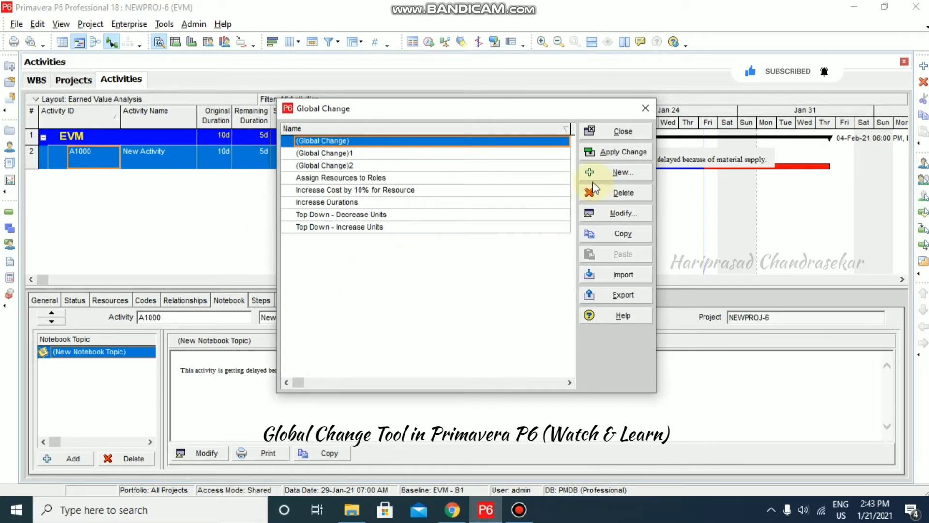
- Create a new Activities global change named 'Calendar' and select its Where row
left_click(625, 173)
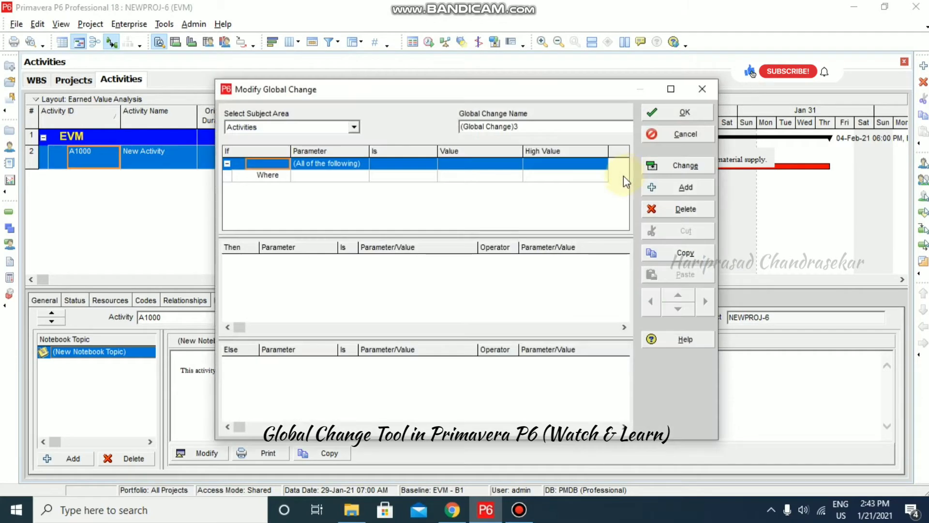
left_click(531, 128)
type("Calendar")
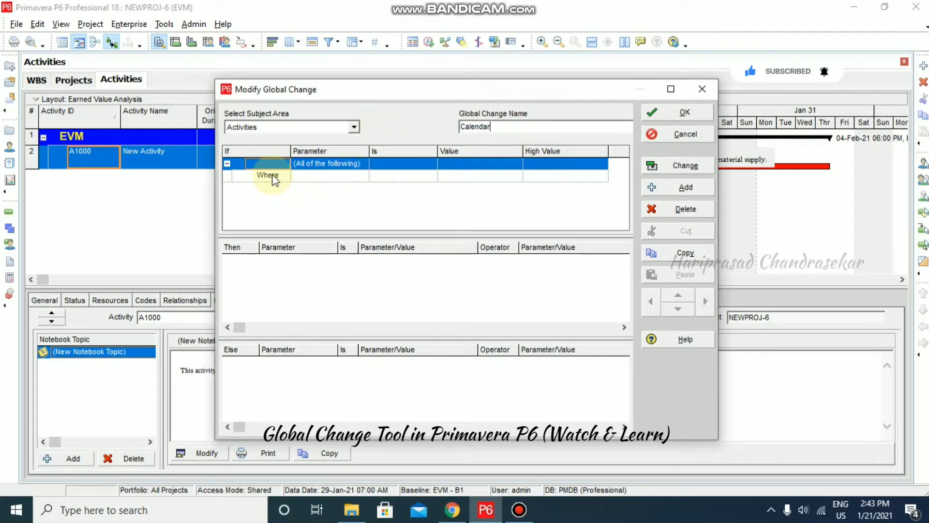
left_click(269, 175)
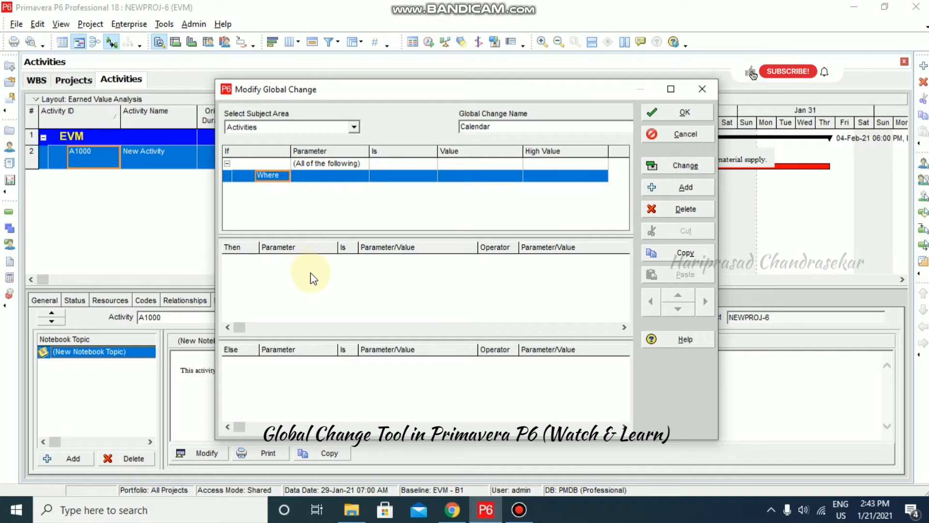
- Set the Where condition to Calendar equals 5x10
left_click(360, 177)
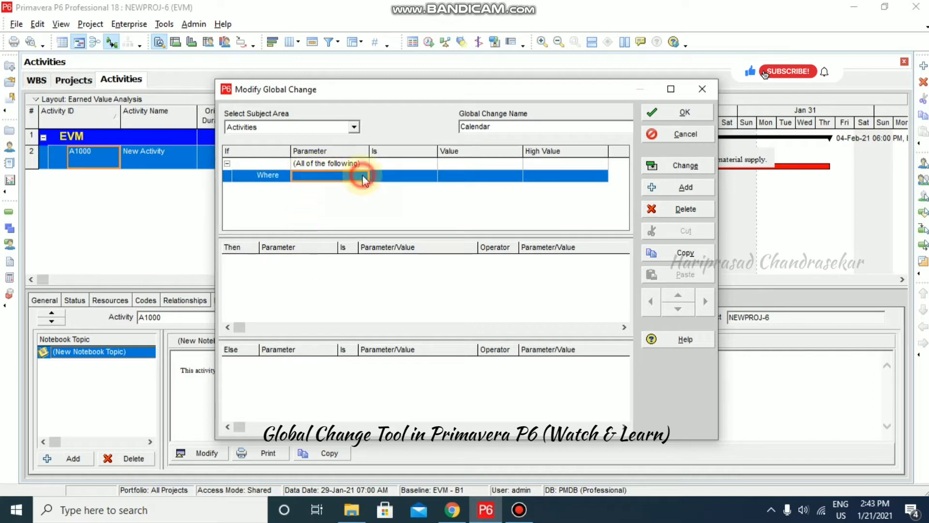
left_click(363, 178)
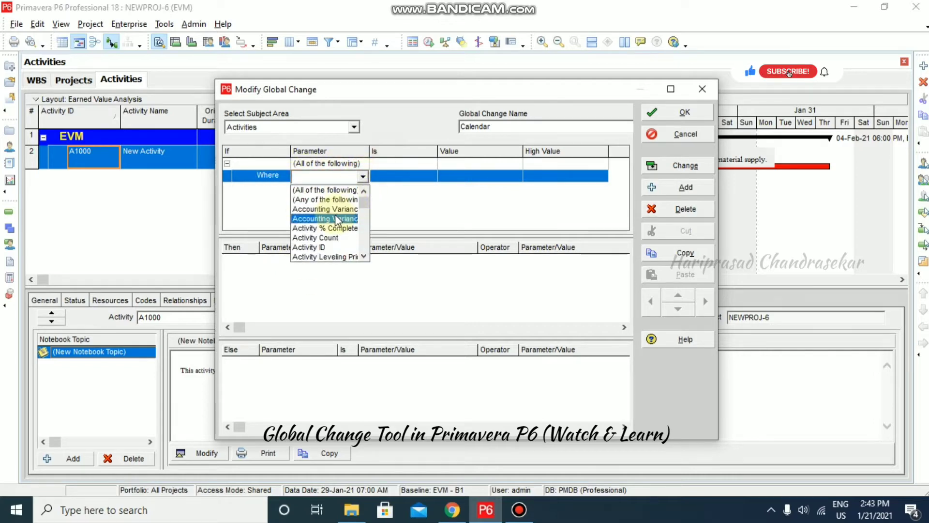
key("c")
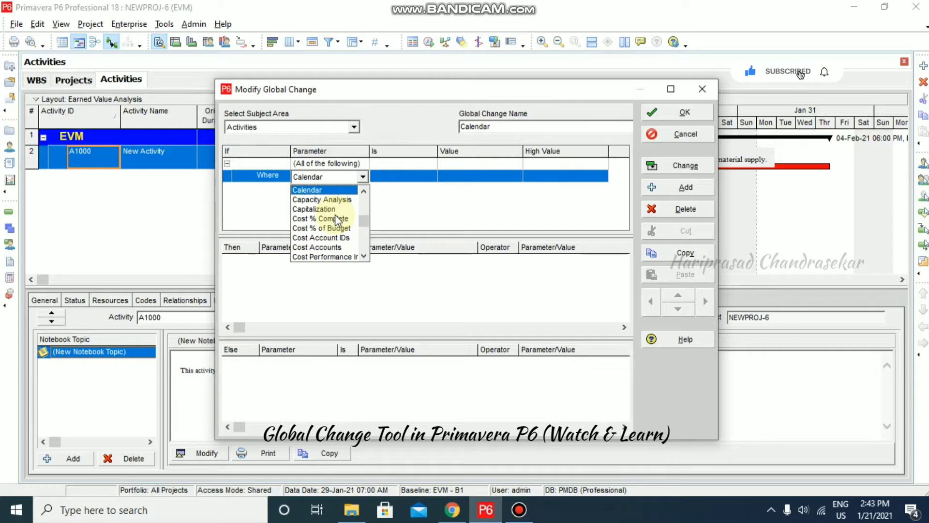
left_click(318, 190)
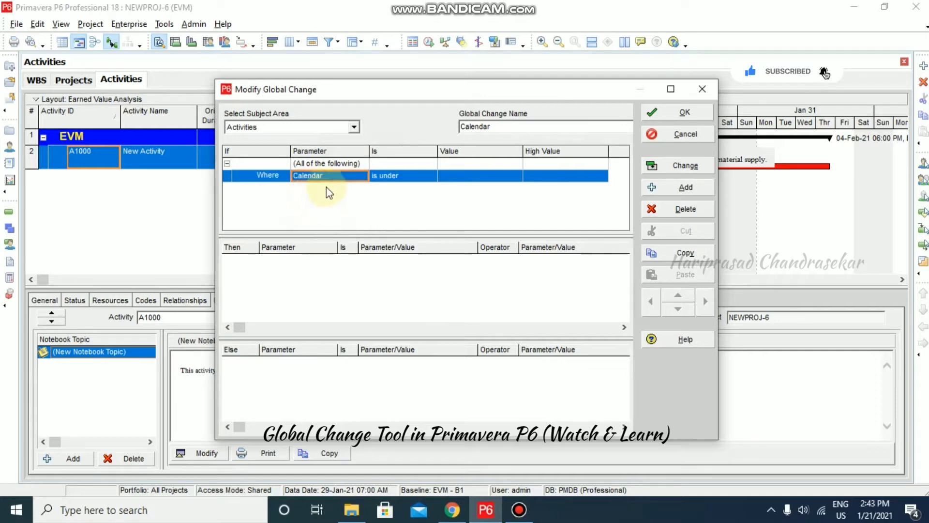
left_click(431, 176)
left_click(431, 177)
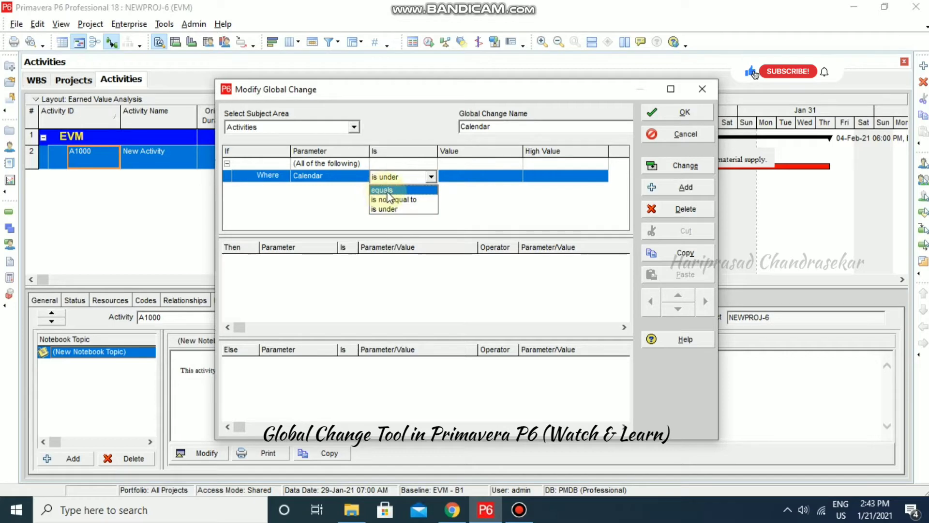
left_click(382, 190)
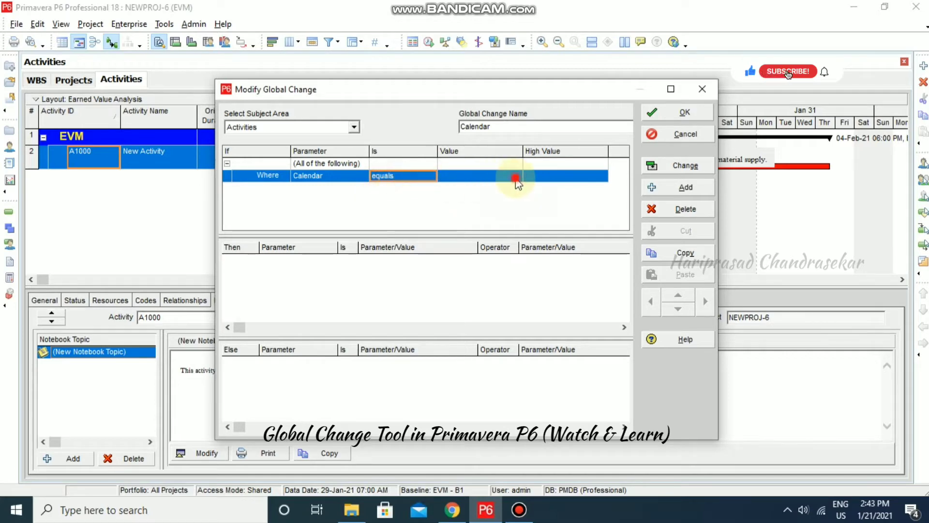
left_click(516, 178)
left_click(503, 177)
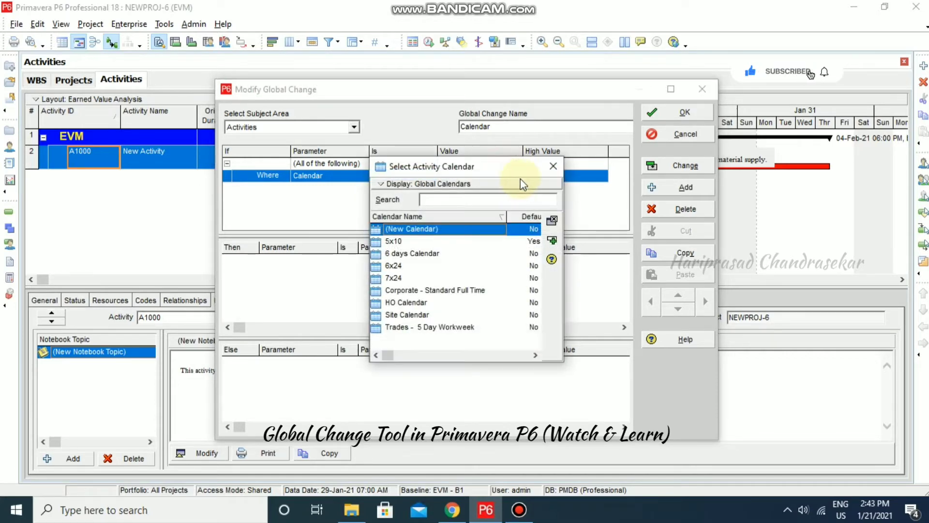
left_click(400, 242)
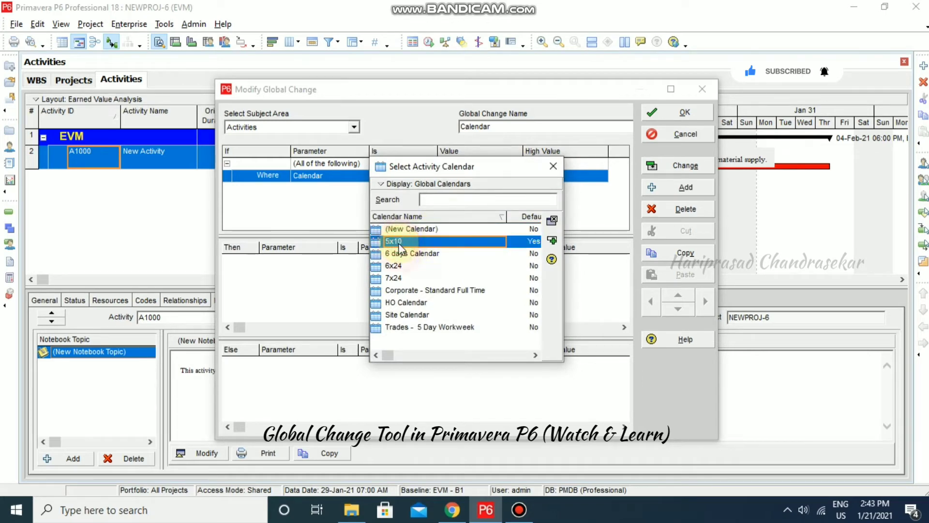
left_click(552, 241)
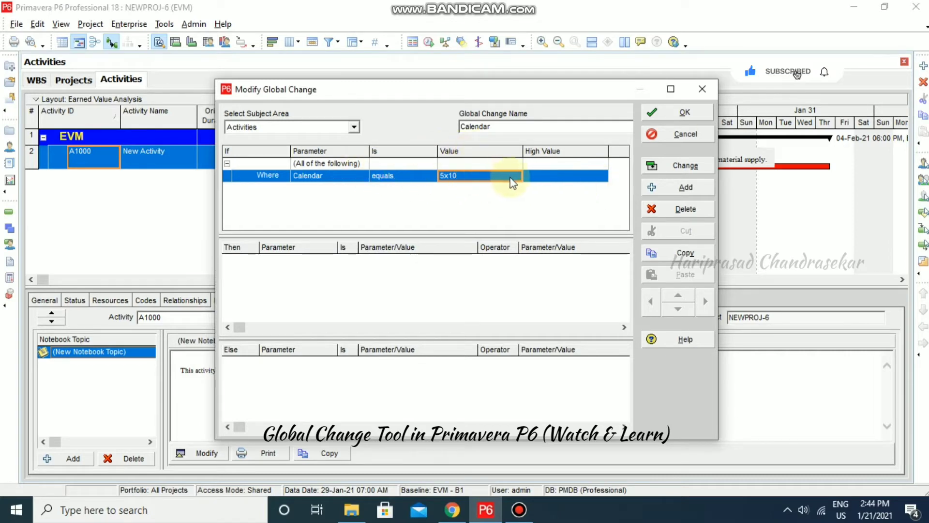
left_click(387, 283)
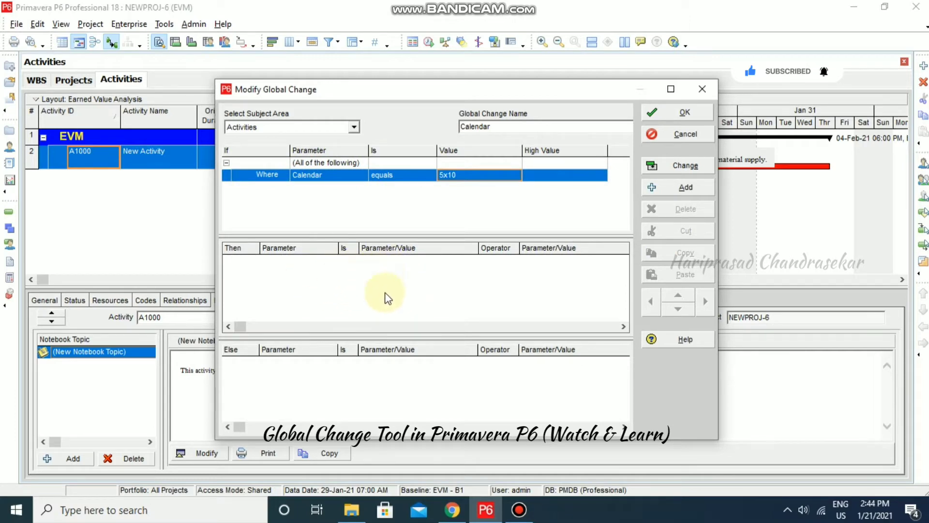
- Add a Then row setting Calendar to 6 days Calendar and preview the change report
left_click(677, 189)
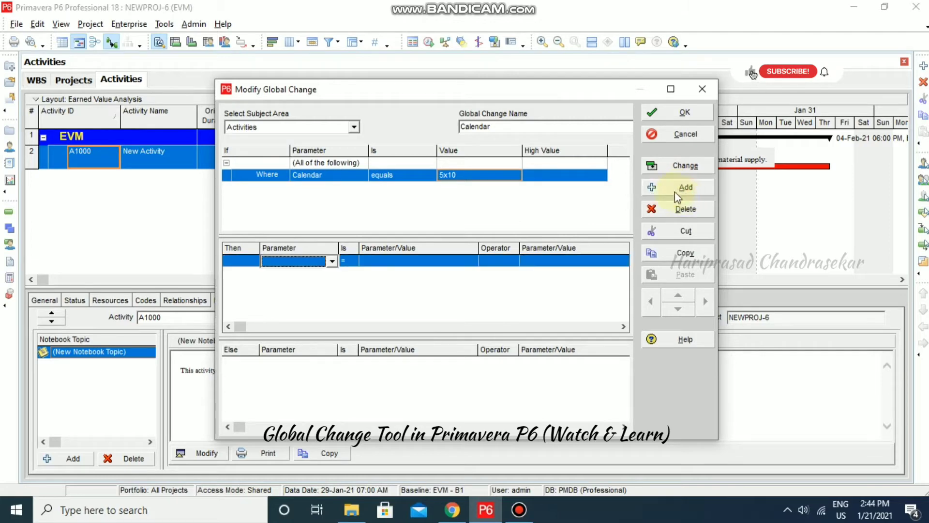
left_click(332, 261)
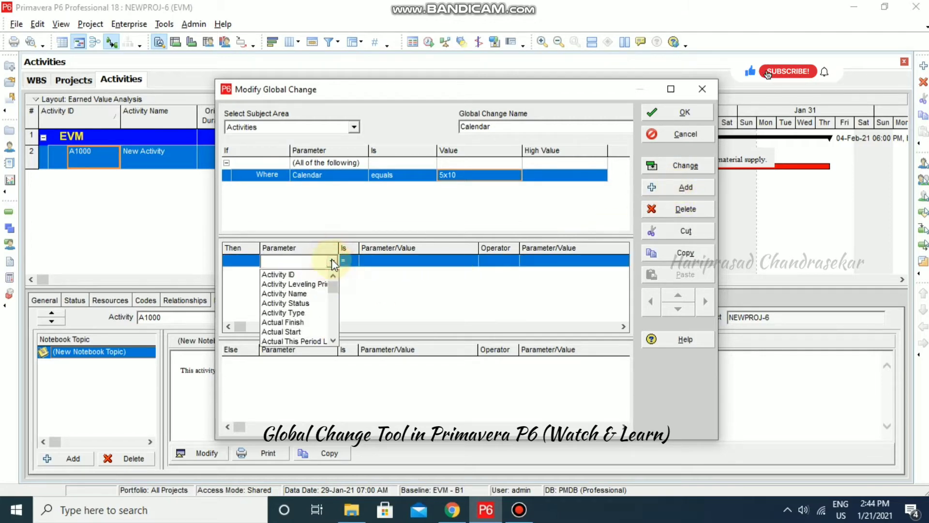
key("c")
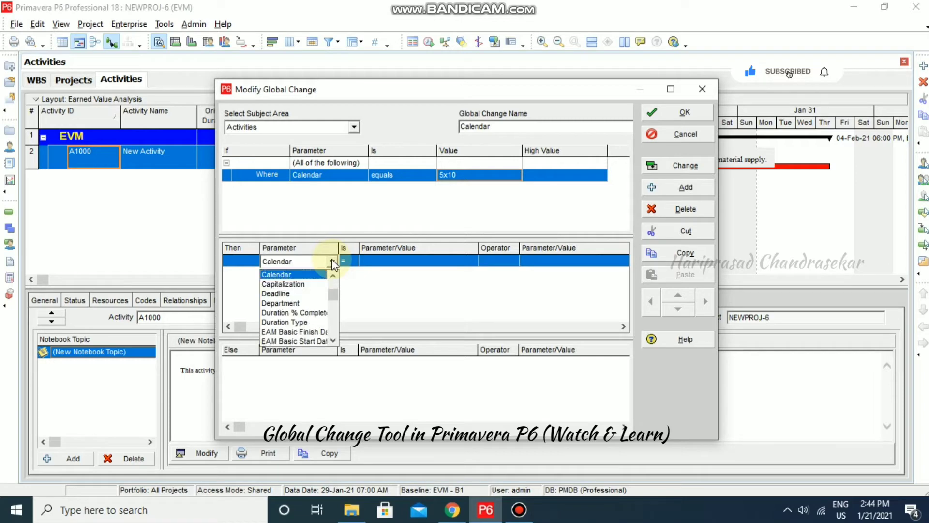
left_click(281, 274)
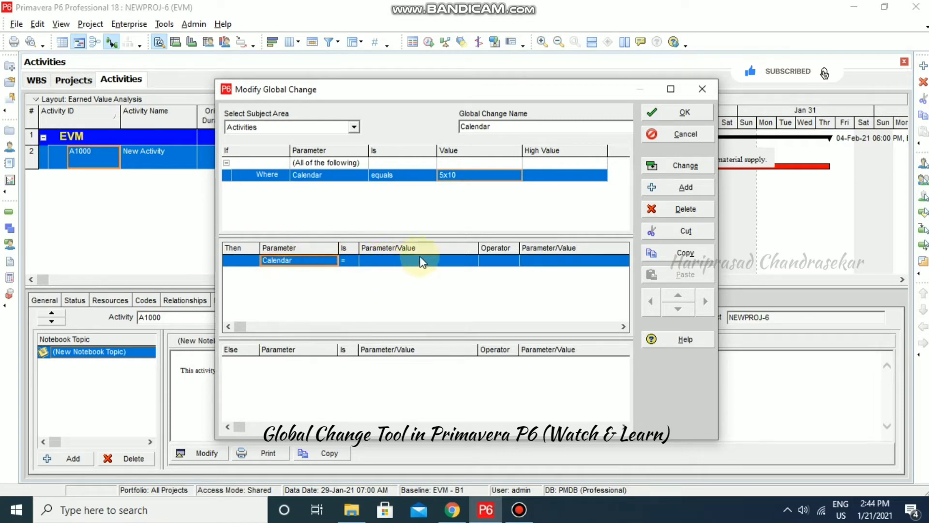
left_click(465, 262)
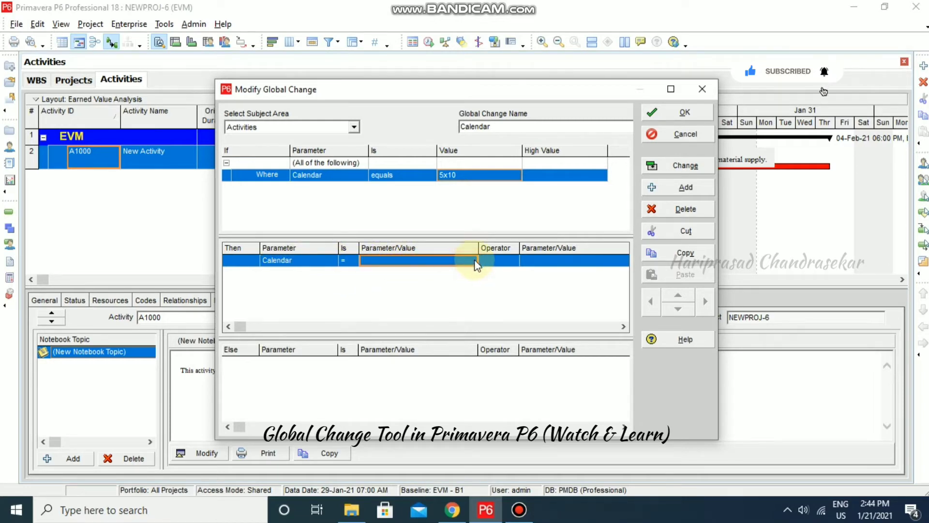
left_click(474, 261)
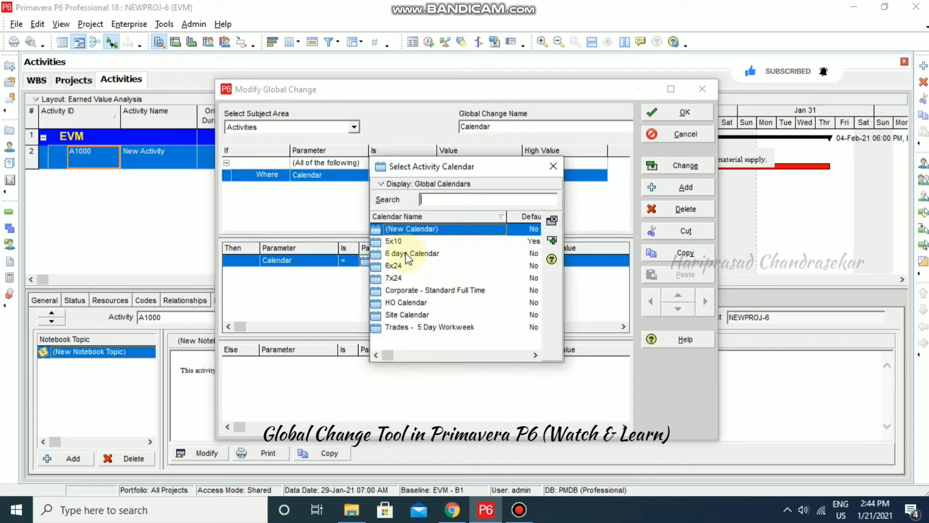
left_click(408, 254)
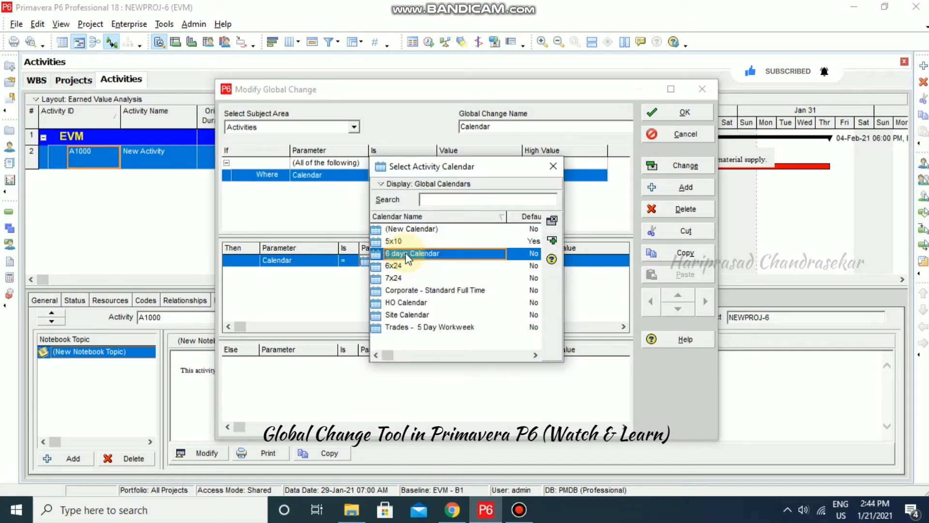
left_click(553, 246)
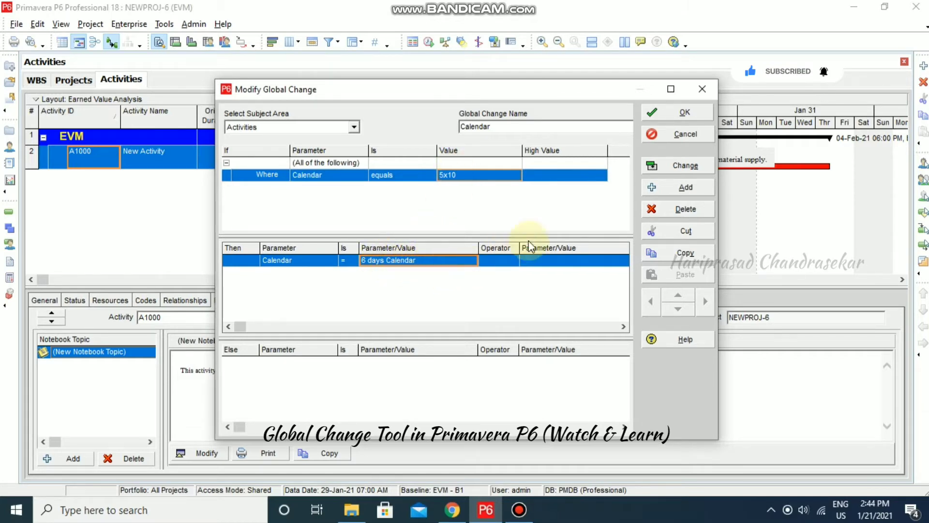
left_click(686, 166)
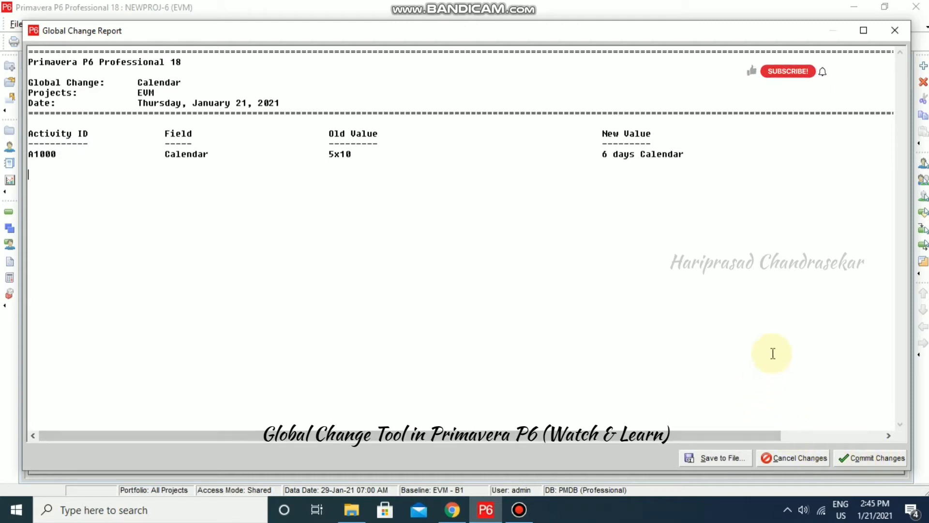
- Discard the previewed A1000 switch to 6 days Calendar without committing
left_click(799, 459)
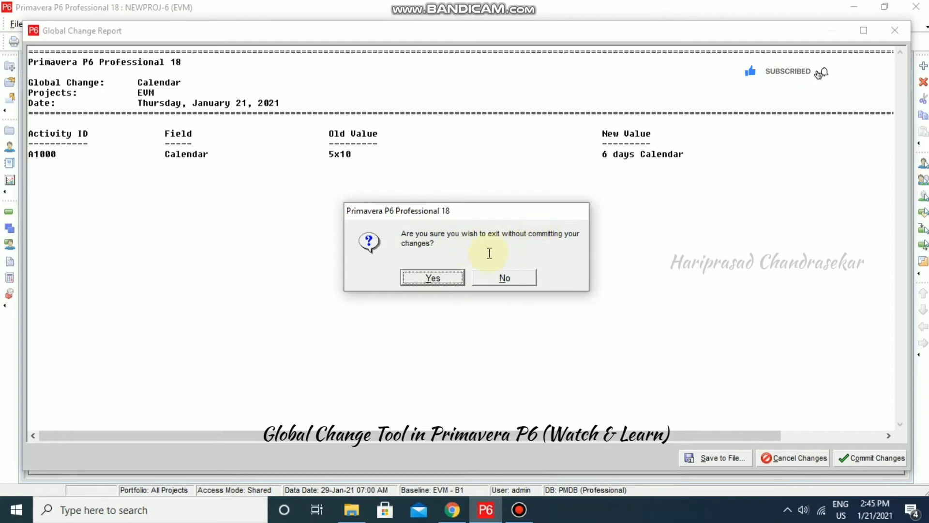
left_click(450, 280)
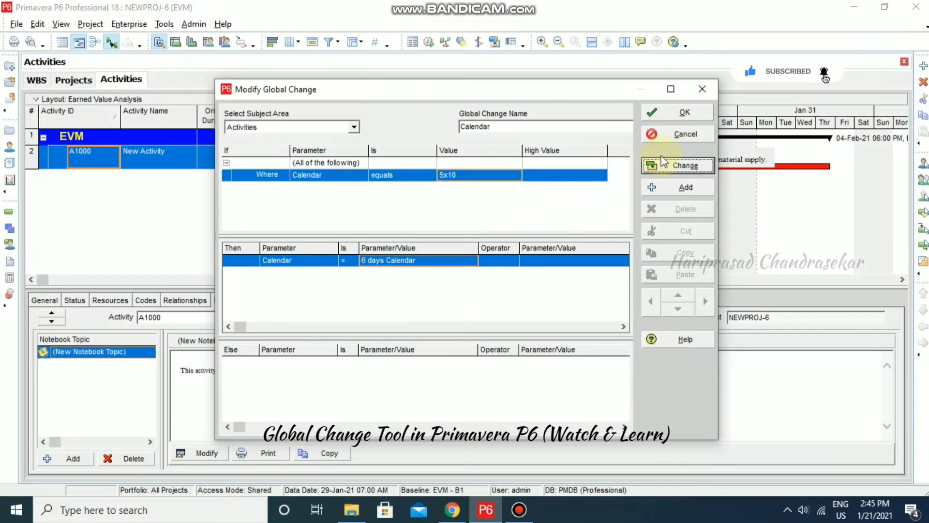
- Save the global change definition and rename it to 'Calendar (User)'
left_click(685, 113)
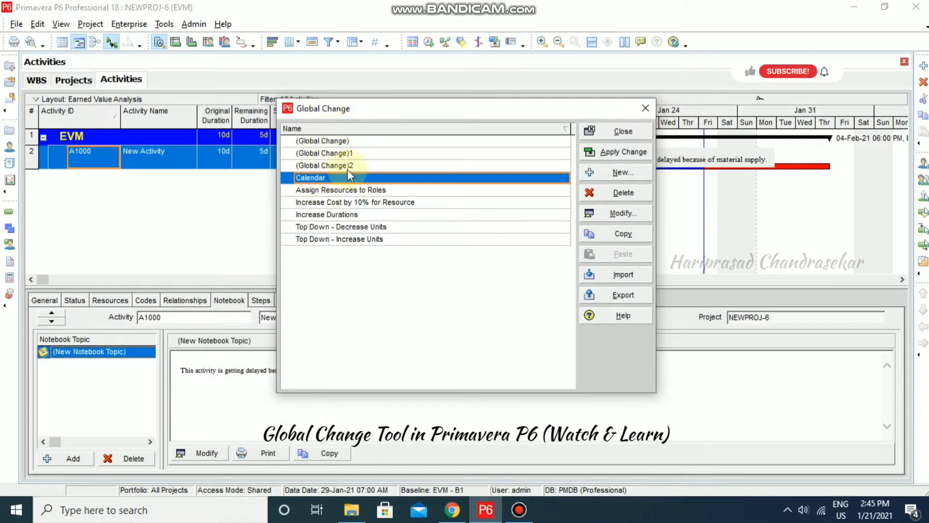
left_click(340, 180)
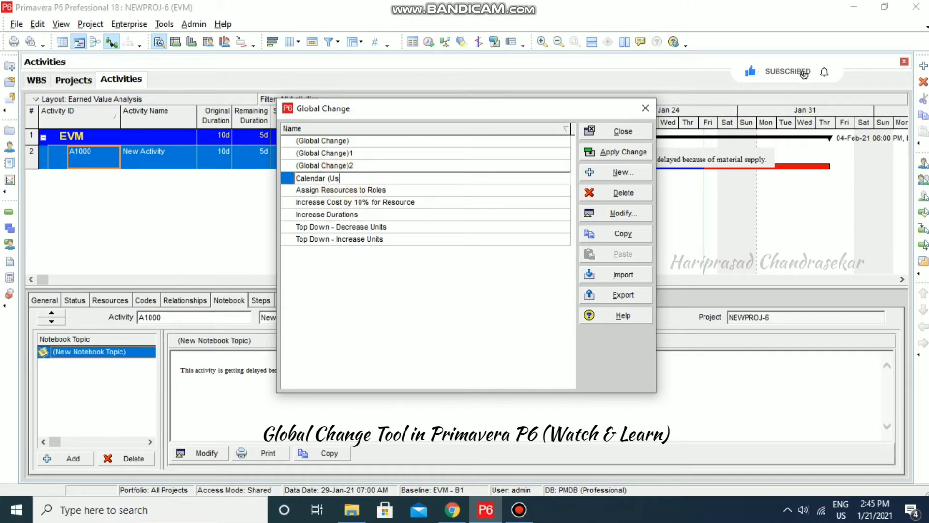
left_click(364, 277)
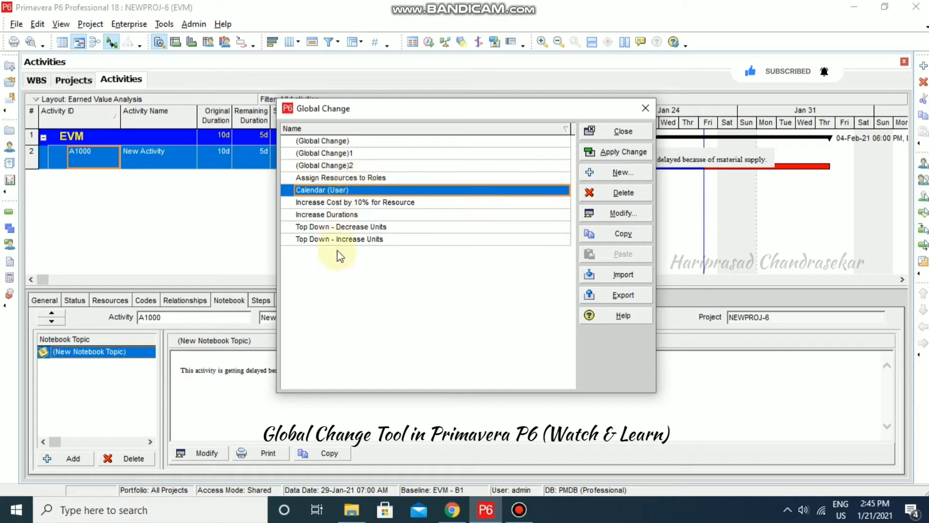
left_click(353, 179)
left_click(354, 190)
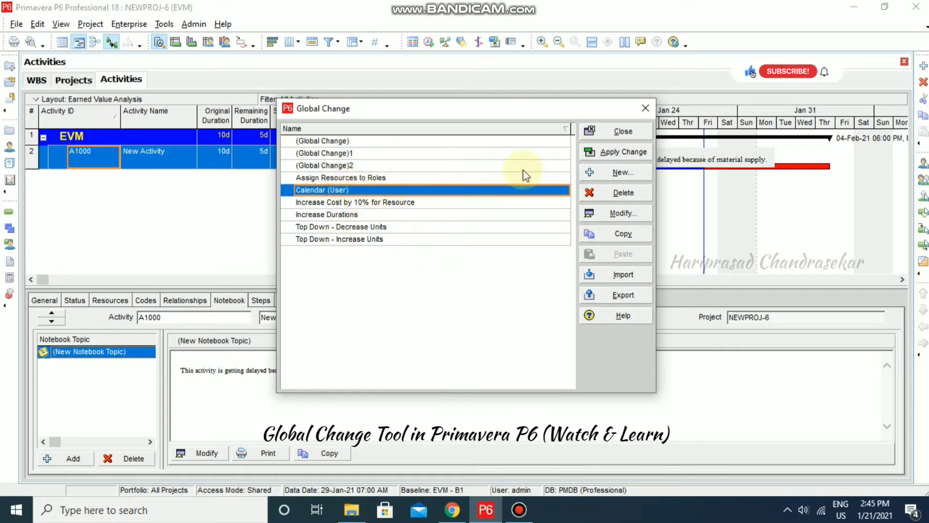
- Close the Global Change list and view A1000's General details, still on 5x10
left_click(624, 131)
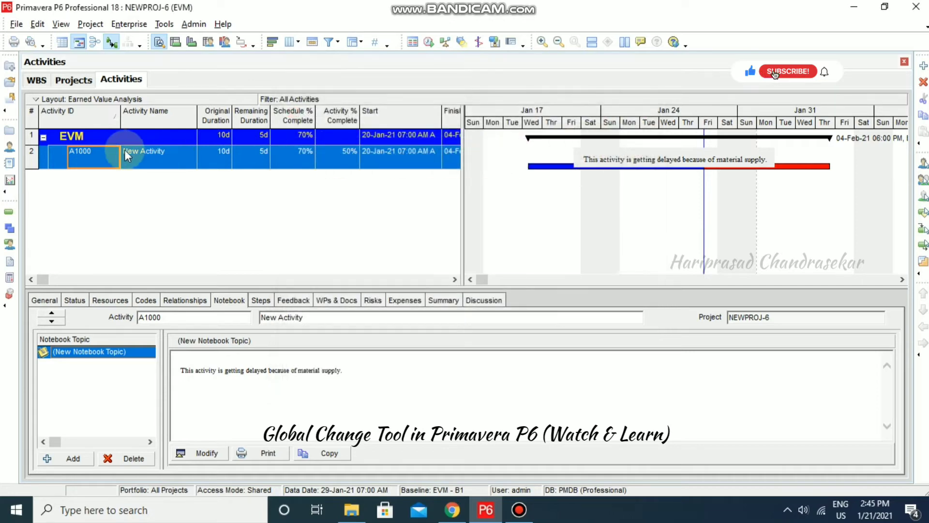
left_click(86, 159)
left_click(69, 154)
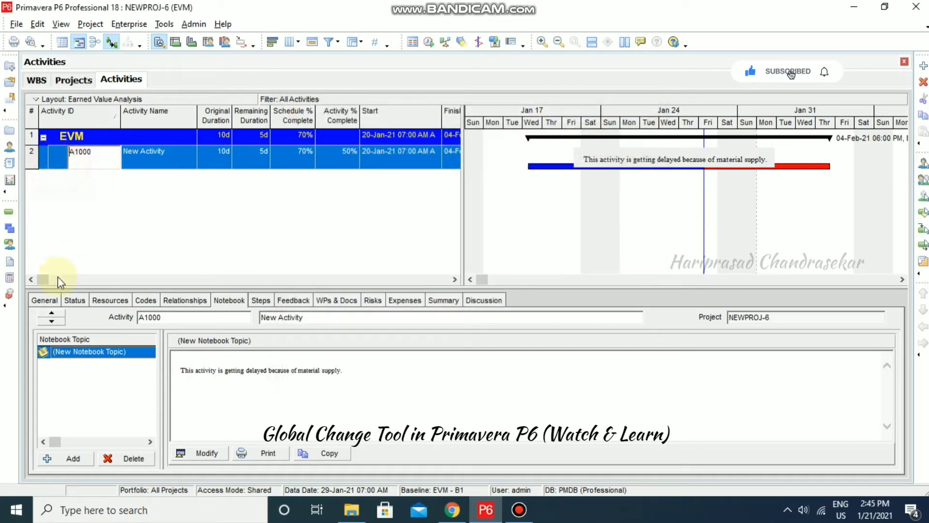
left_click(45, 301)
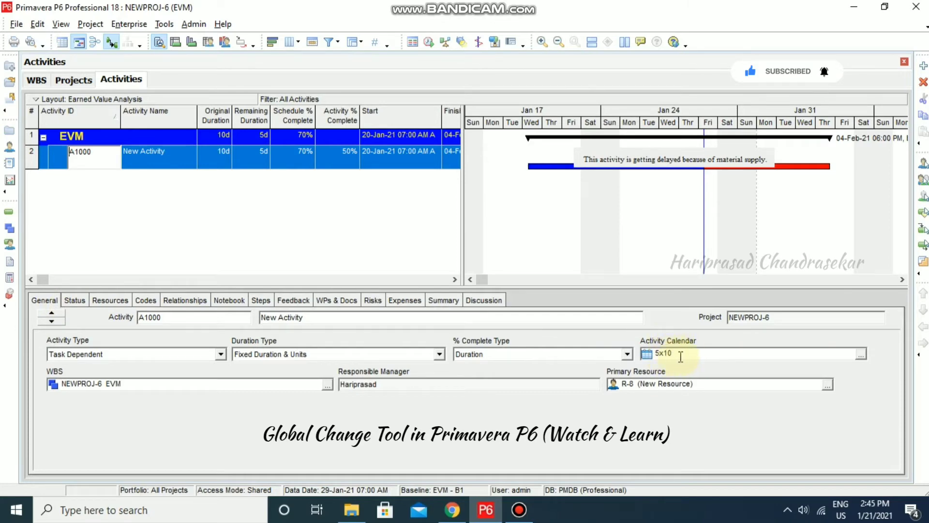
- Apply and commit Calendar (User), saving the log as GlobalChange; A1000 gets 6 days Calendar
left_click(165, 24)
left_click(207, 148)
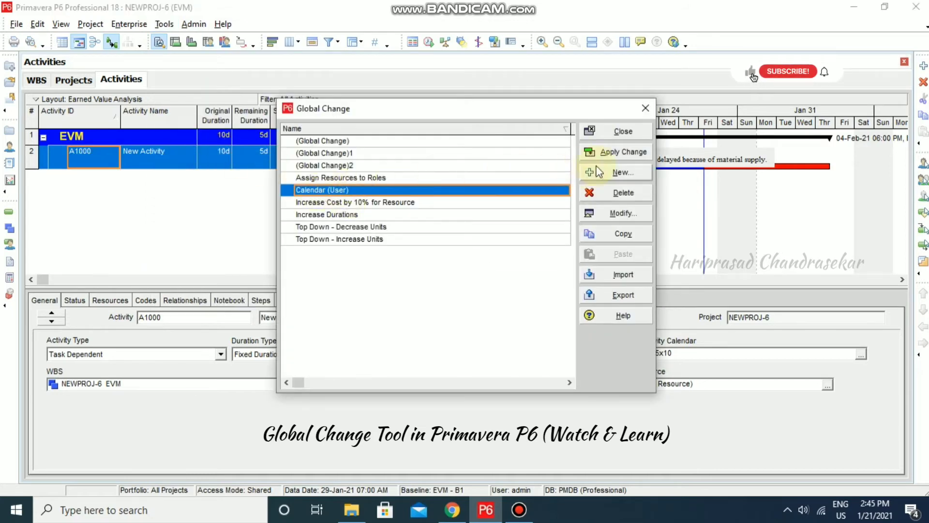
left_click(625, 153)
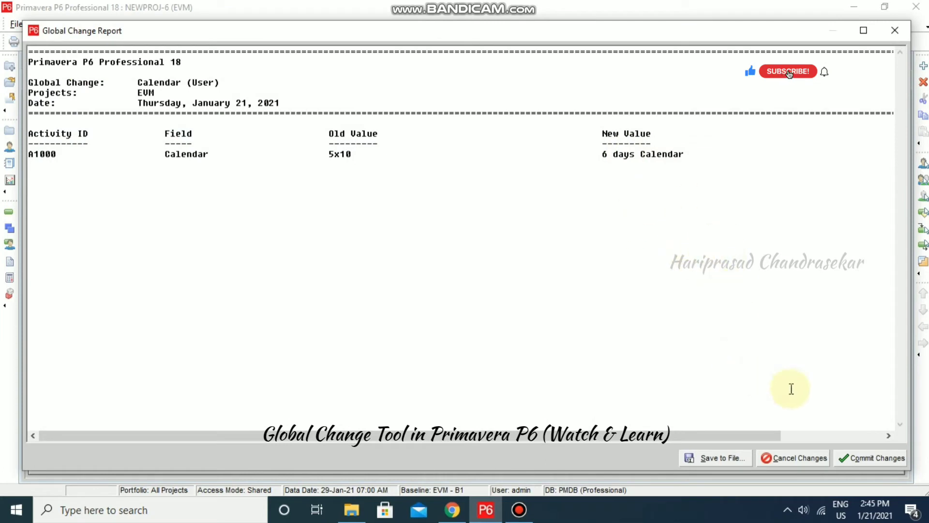
left_click(880, 460)
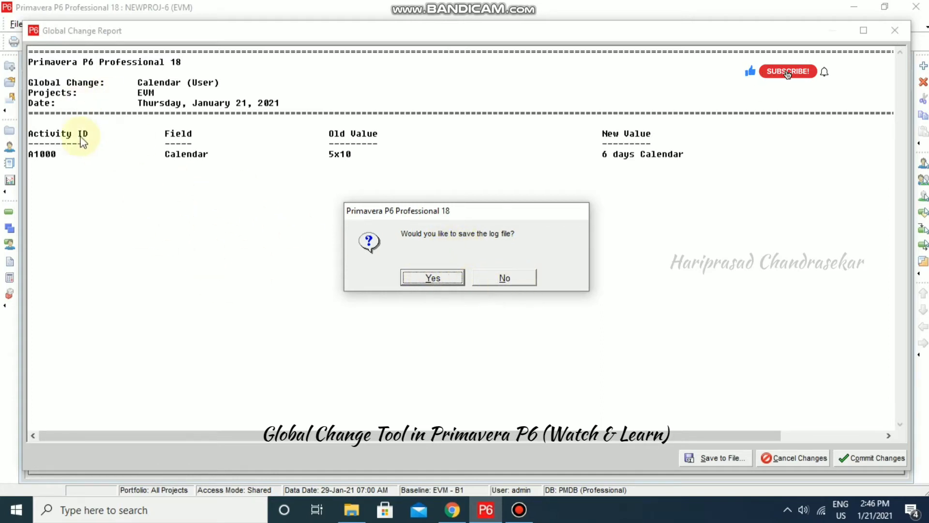
left_click(444, 284)
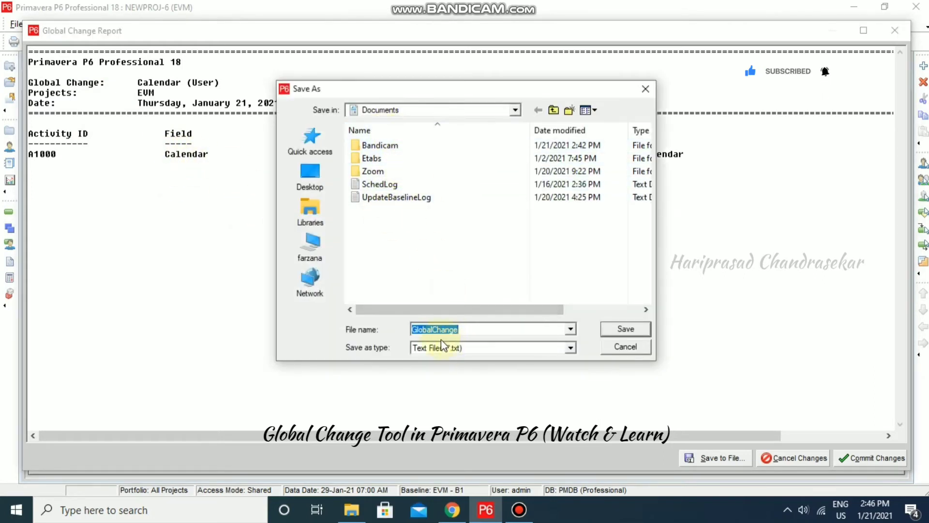
left_click(623, 335)
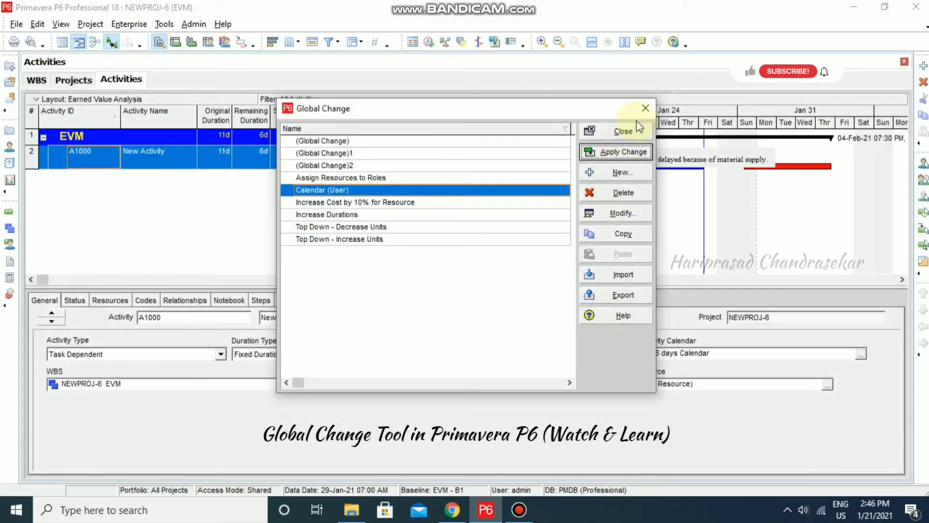
left_click(642, 108)
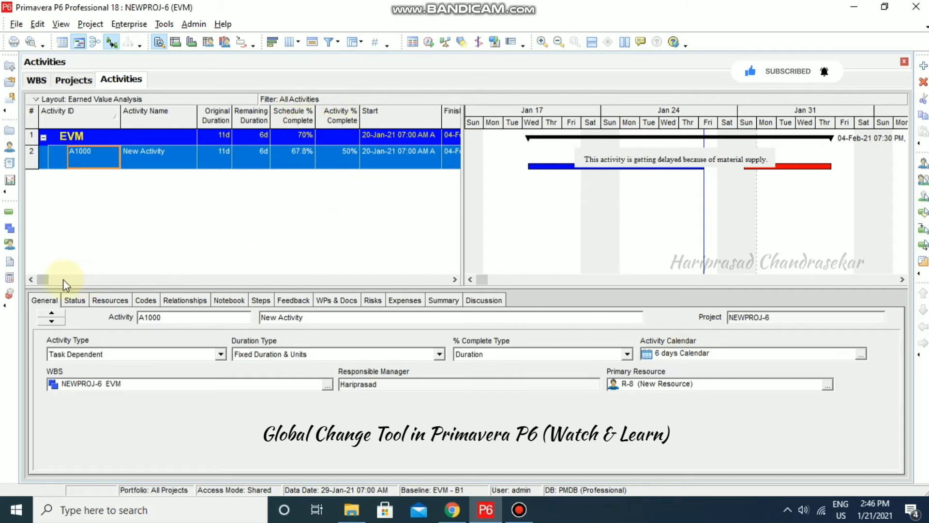
left_click_drag(42, 279, 450, 298)
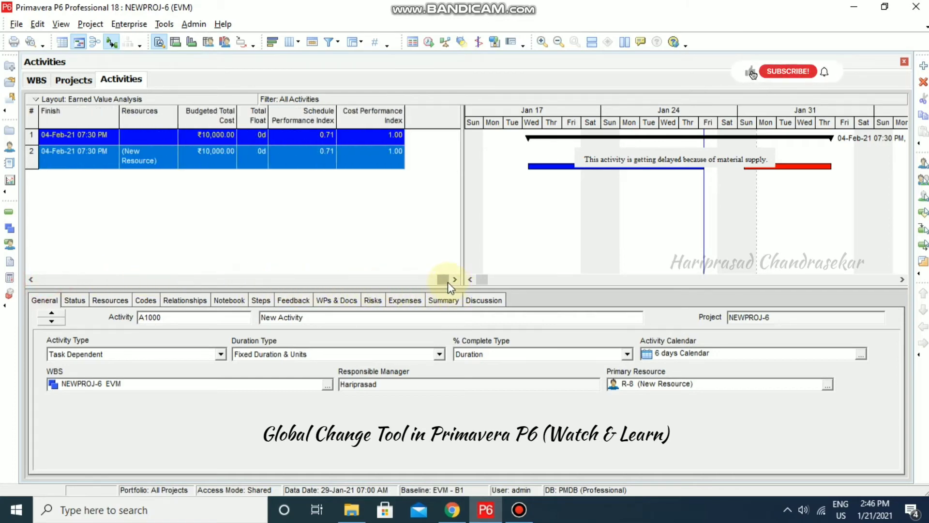
left_click_drag(444, 279, 38, 274)
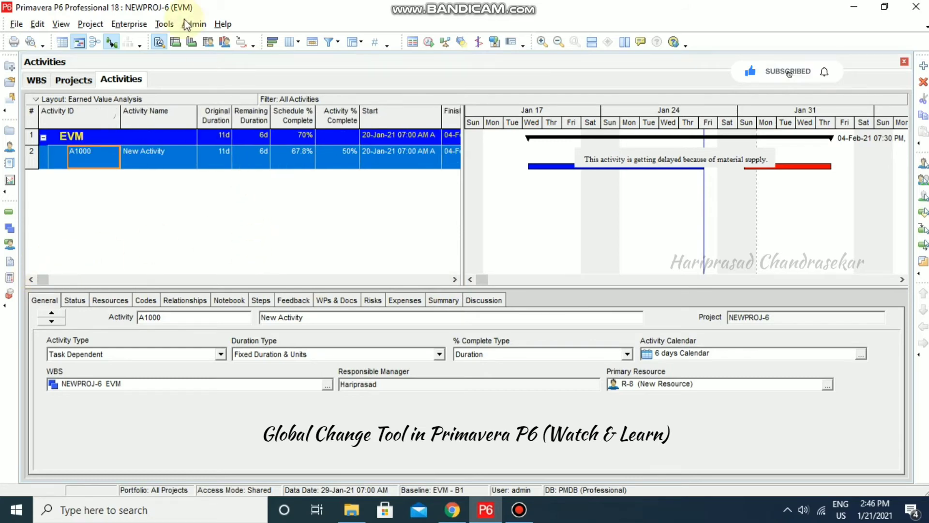
left_click(164, 23)
left_click(204, 149)
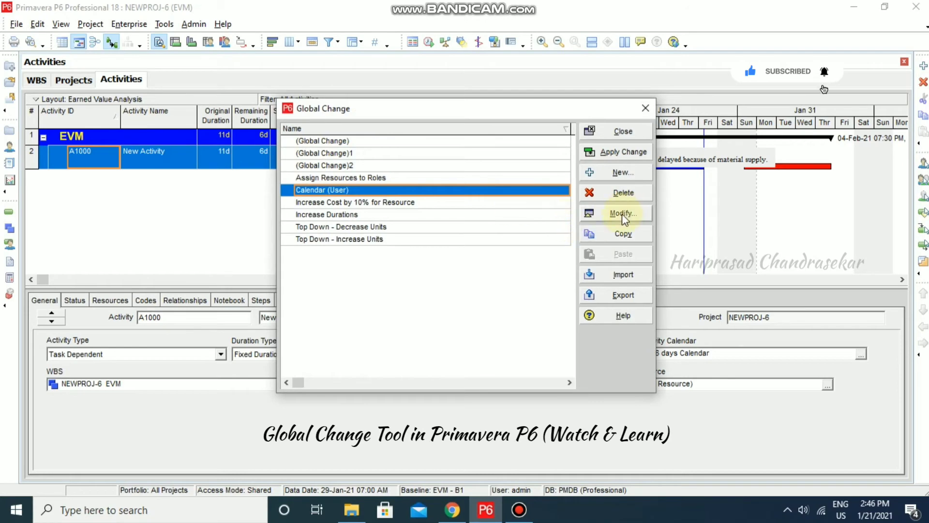
- Edit Calendar (User) so its Then row assigns the 5x10 calendar
left_click(622, 214)
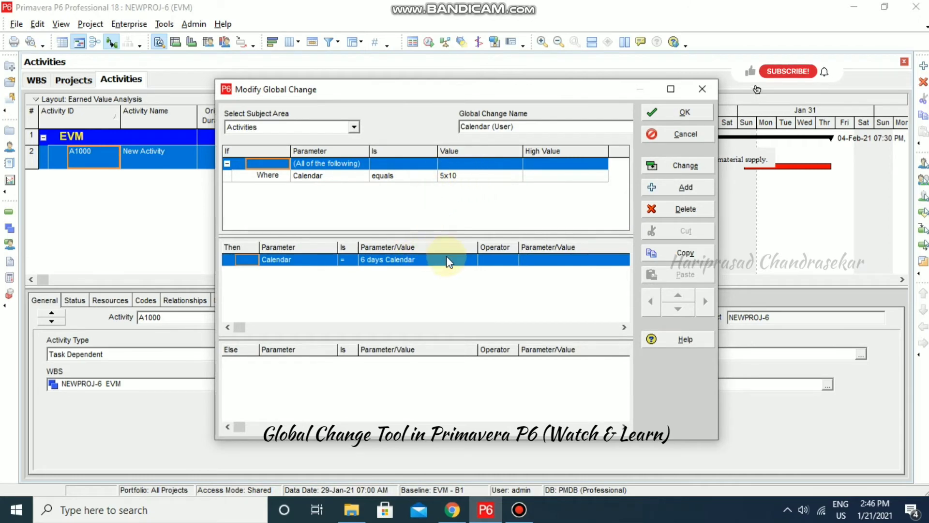
left_click(474, 262)
left_click(474, 262)
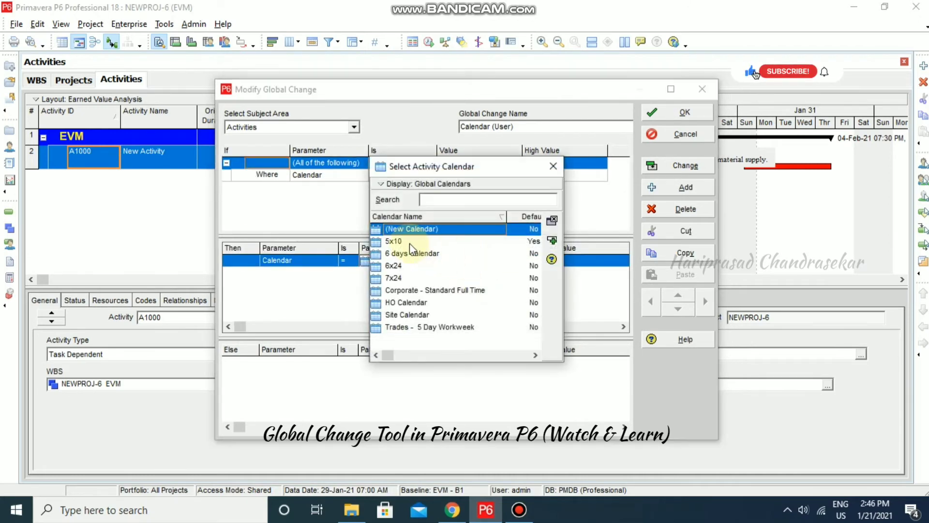
double_click(404, 241)
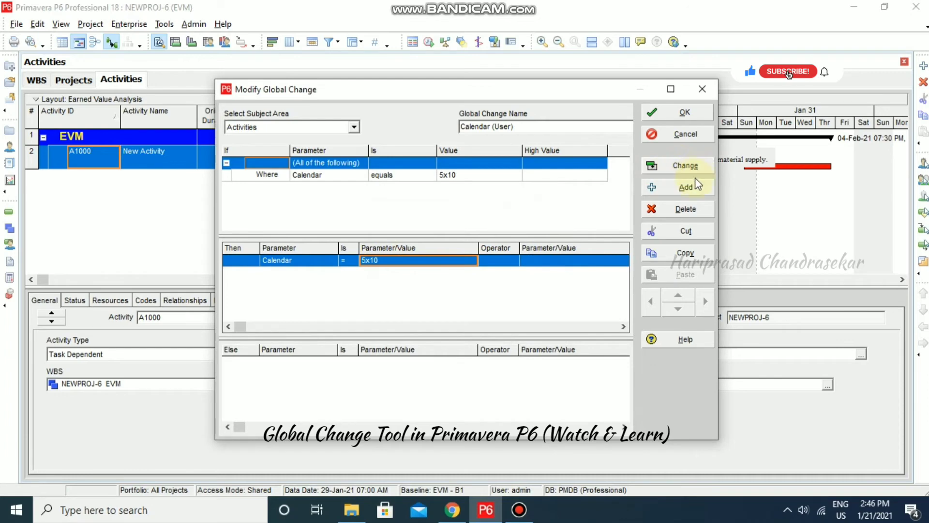
- Preview the change, which lists no activities, and discard it uncommitted
left_click(683, 165)
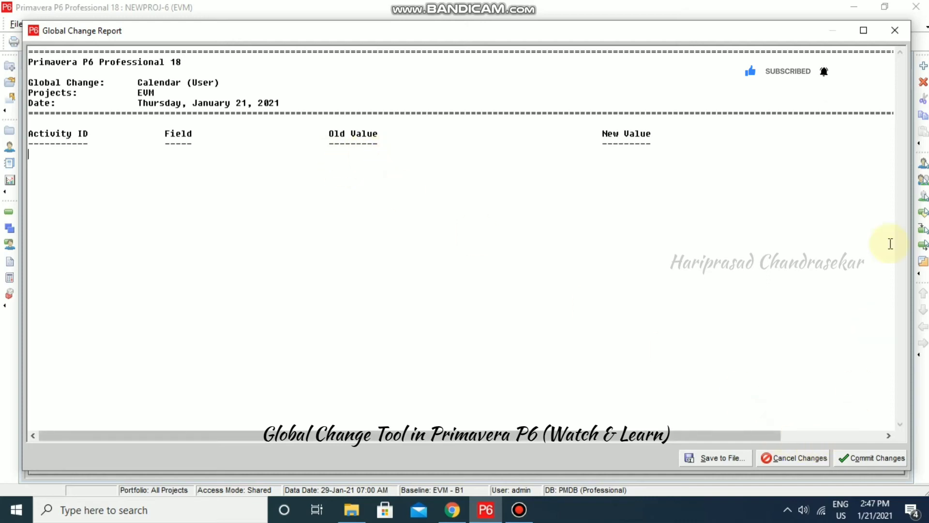
left_click(794, 458)
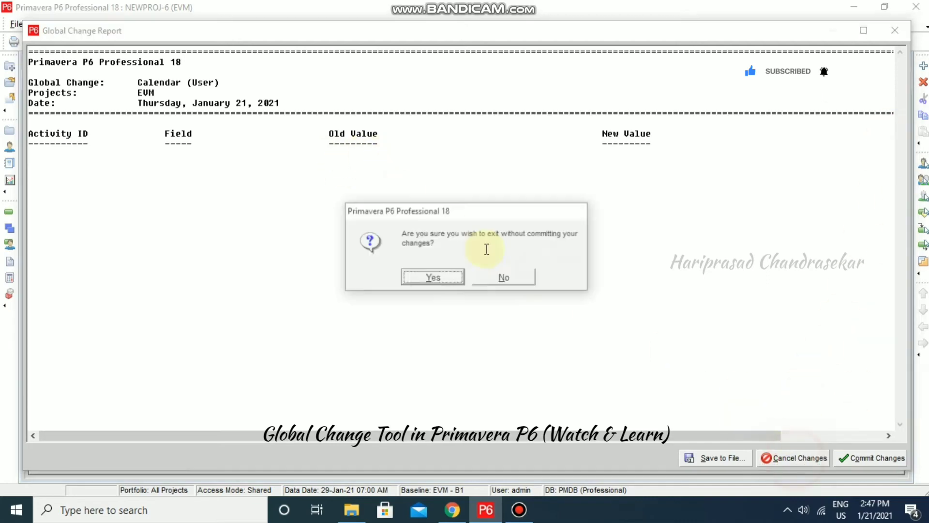
left_click(442, 277)
left_click(498, 173)
- Set the Where calendar to 6 days Calendar and the Then calendar to 5x10
left_click(520, 175)
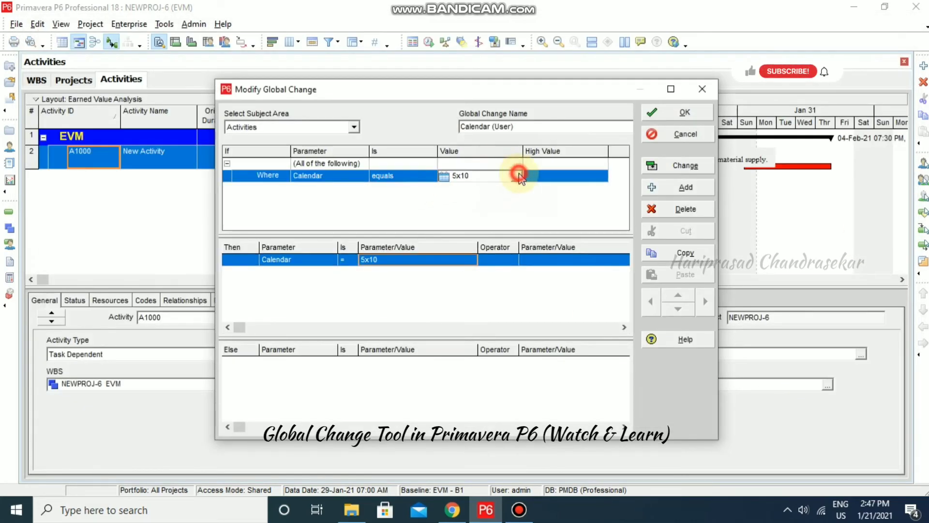
double_click(442, 262)
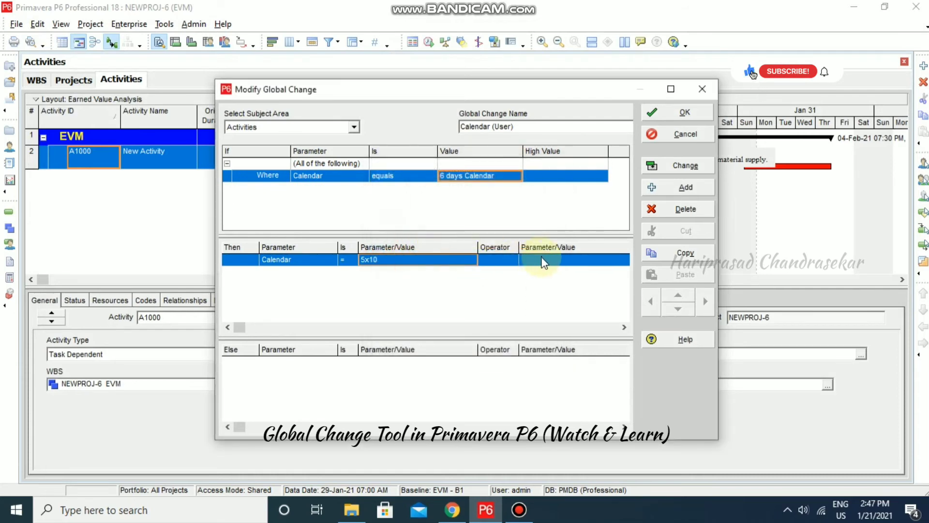
left_click(462, 262)
left_click(419, 244)
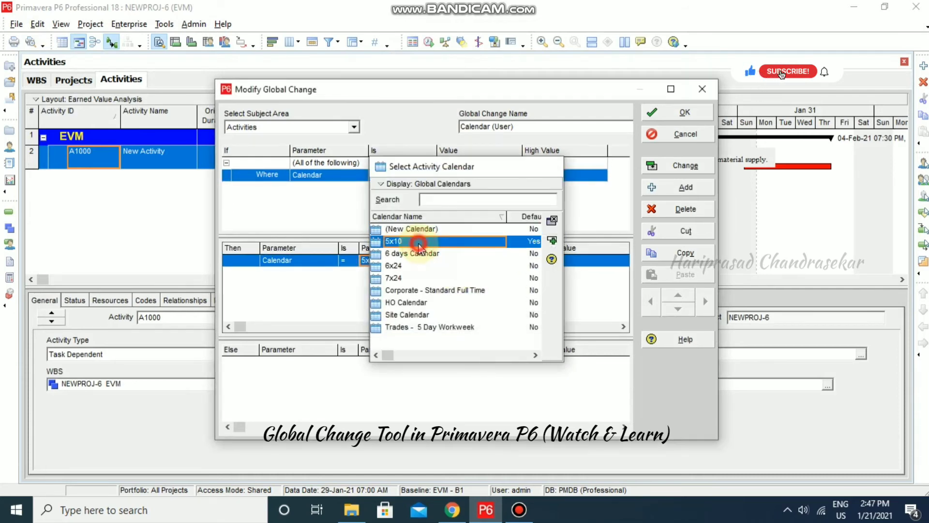
left_click(419, 245)
- Apply and commit the change, save the log as GlobalChange, and close the dialogs
left_click(685, 165)
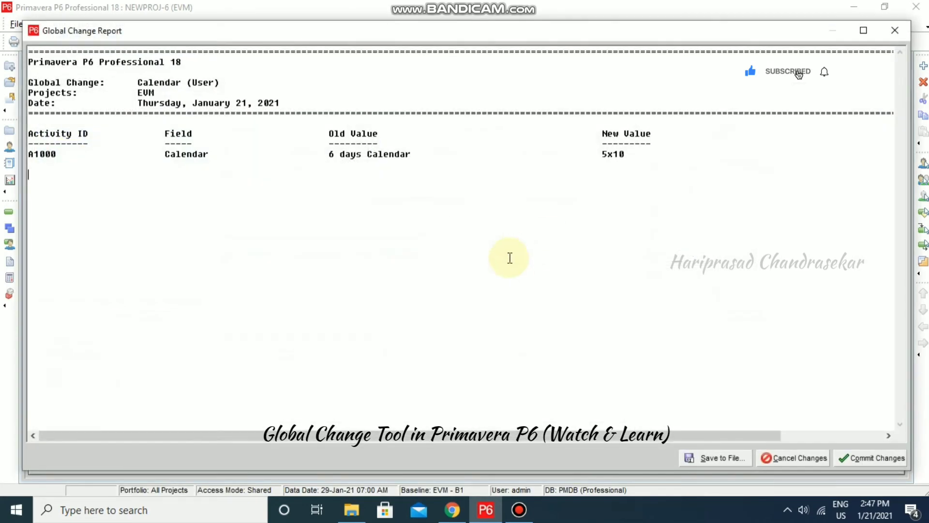
left_click(859, 456)
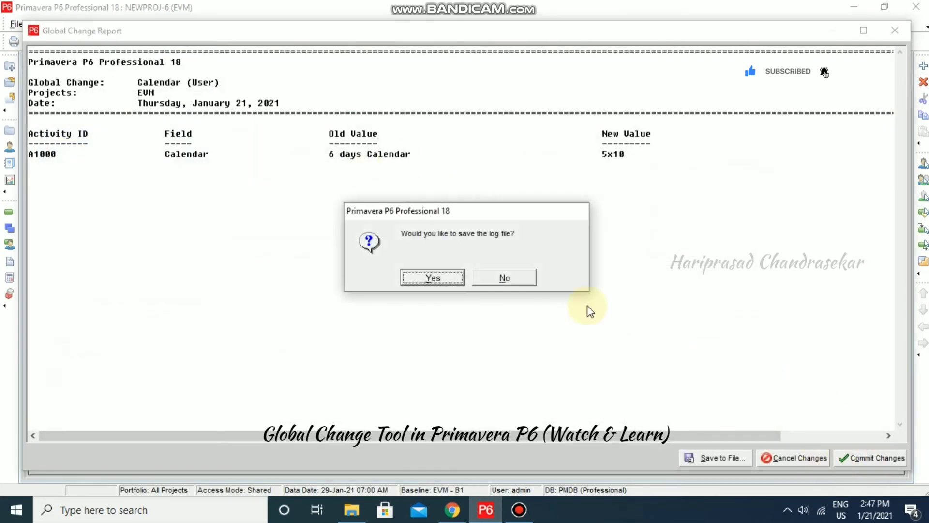
left_click(438, 277)
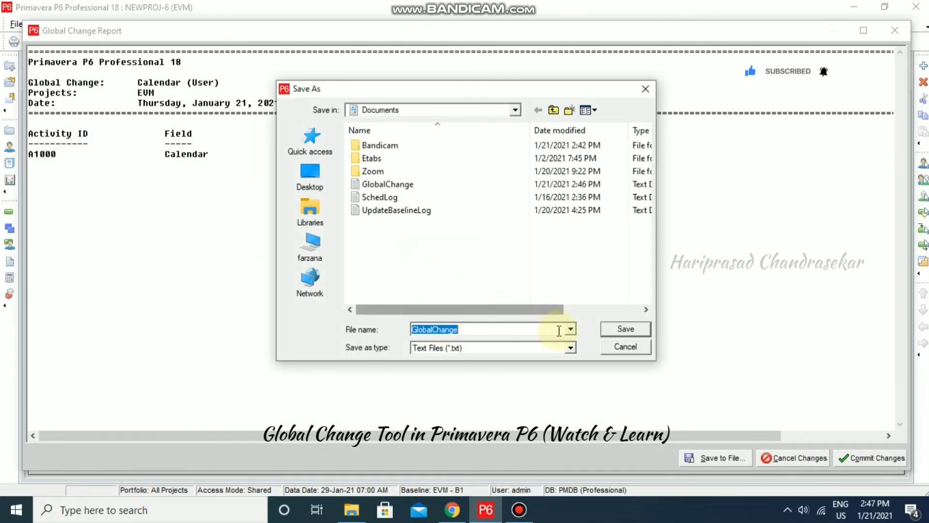
left_click(625, 346)
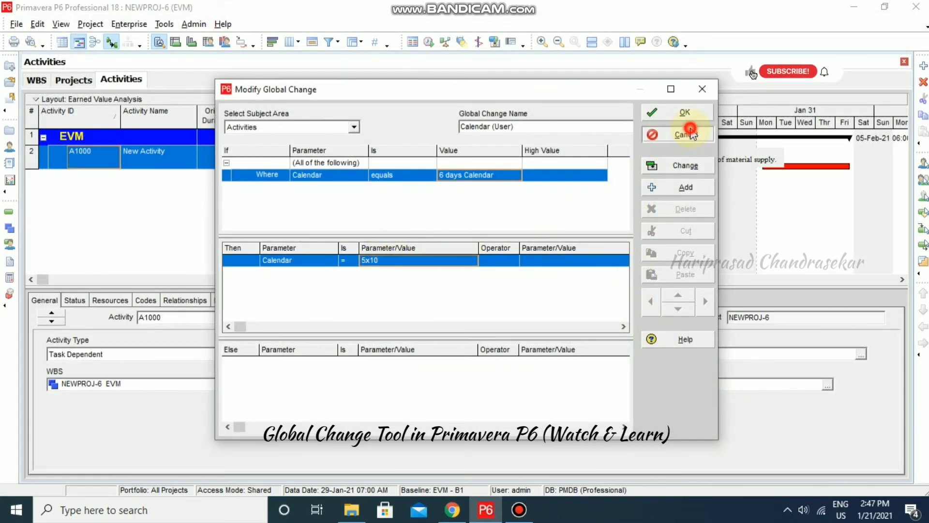
left_click(685, 112)
left_click(645, 108)
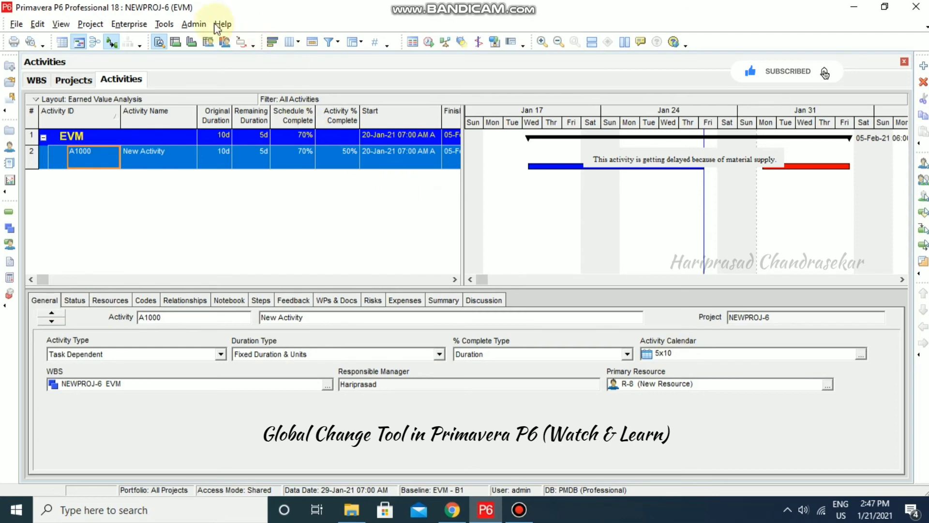
- Reopen the Global Change list and paste a duplicate of Calendar (User)
left_click(172, 27)
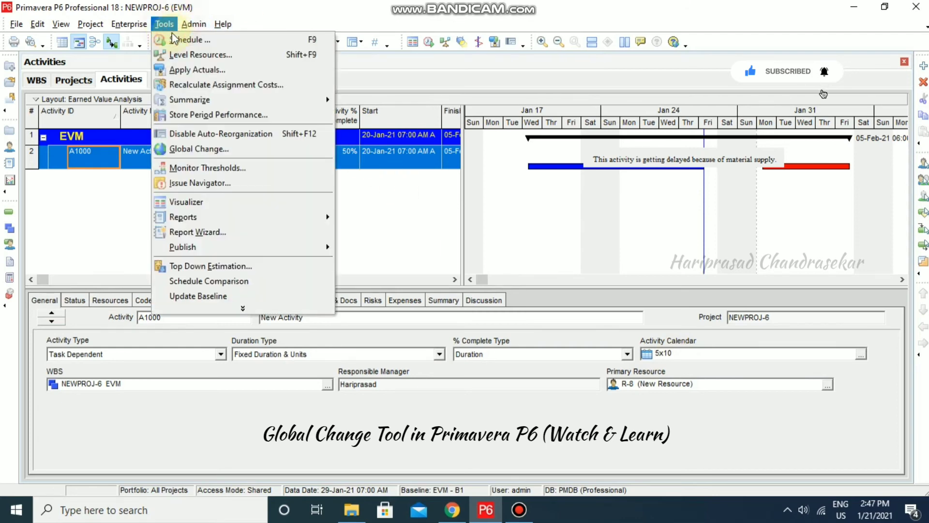
left_click(207, 150)
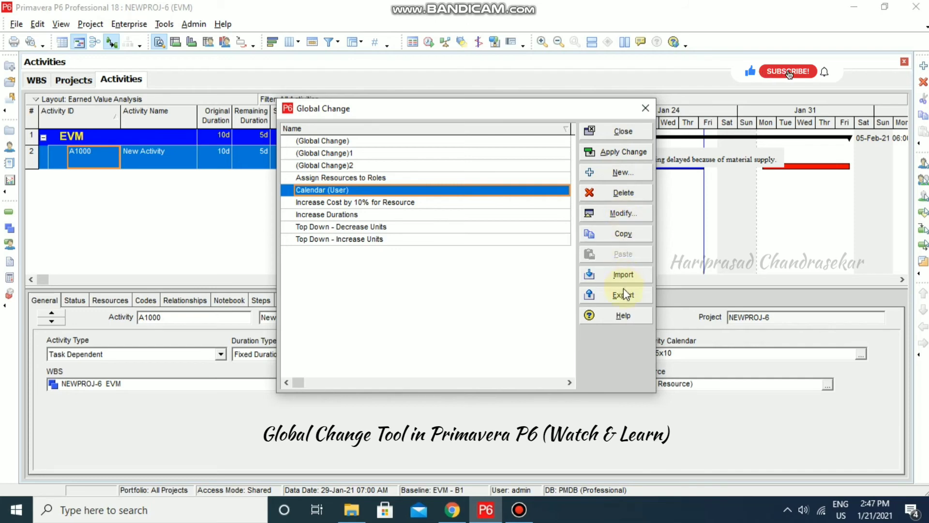
left_click(622, 234)
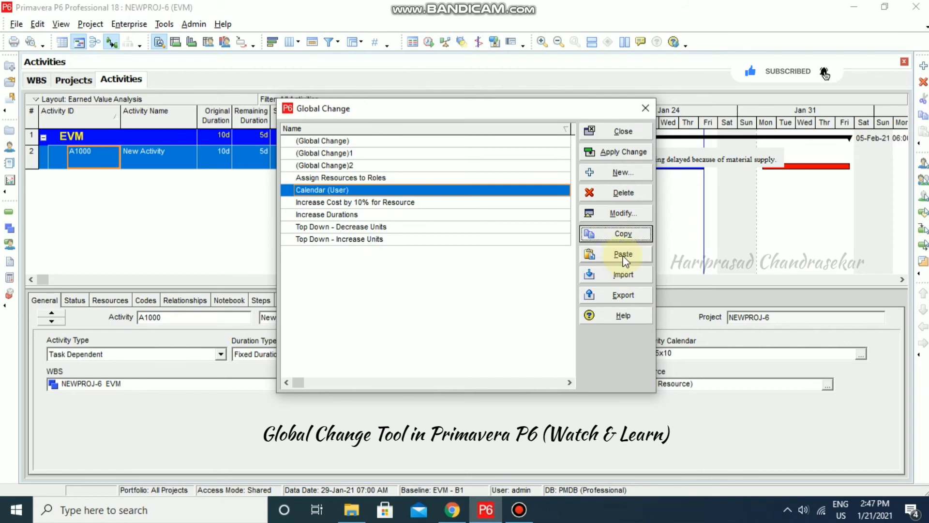
left_click(625, 257)
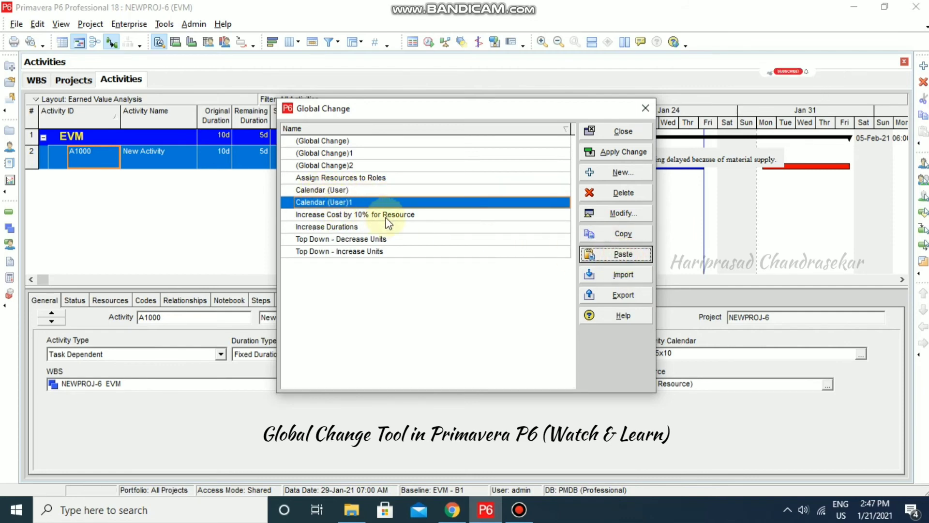
- Delete the Calendar (User)1 duplicate and reselect Calendar (User)
left_click(615, 196)
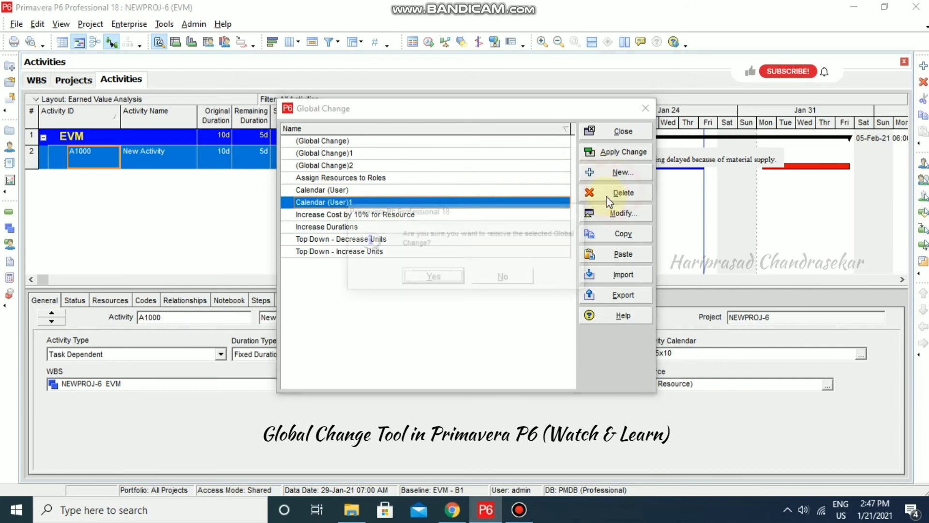
left_click(446, 276)
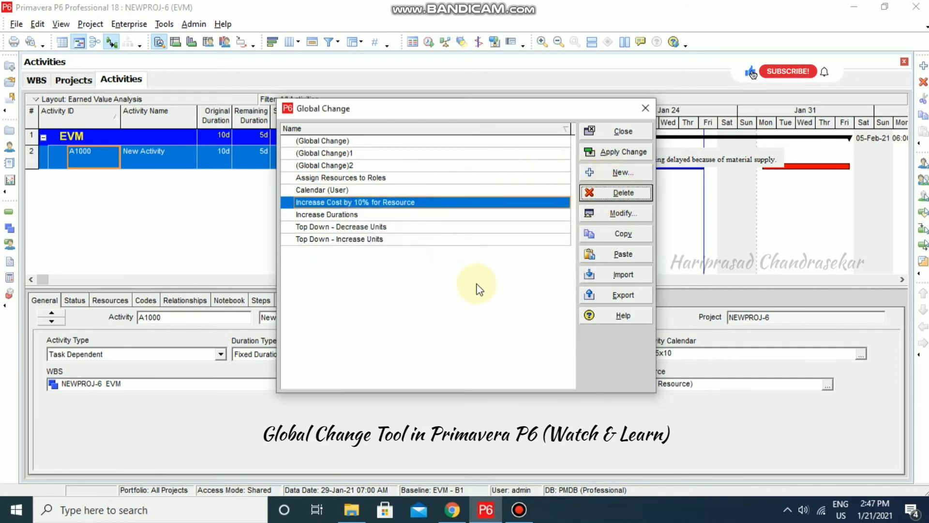
left_click(340, 192)
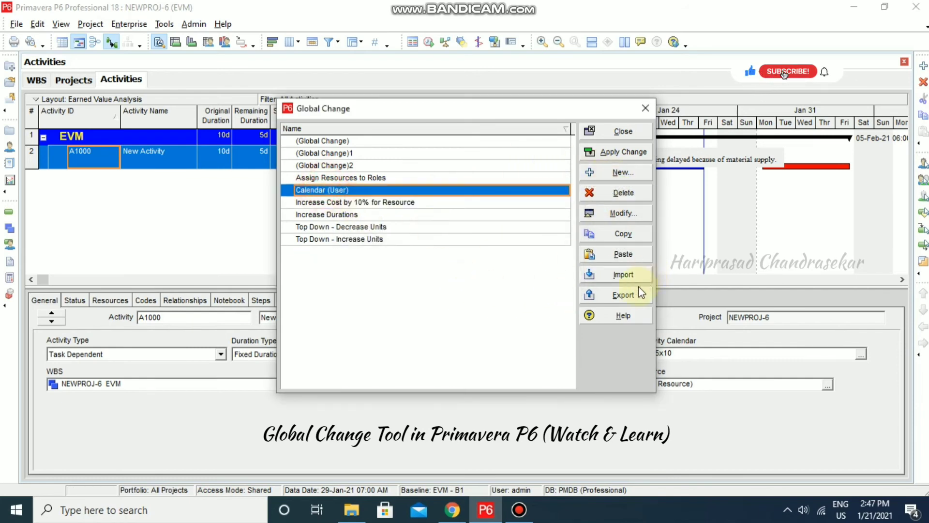
- Export the Calendar (User) global change to Documents as 'Calendar (User).pcf'
left_click(624, 296)
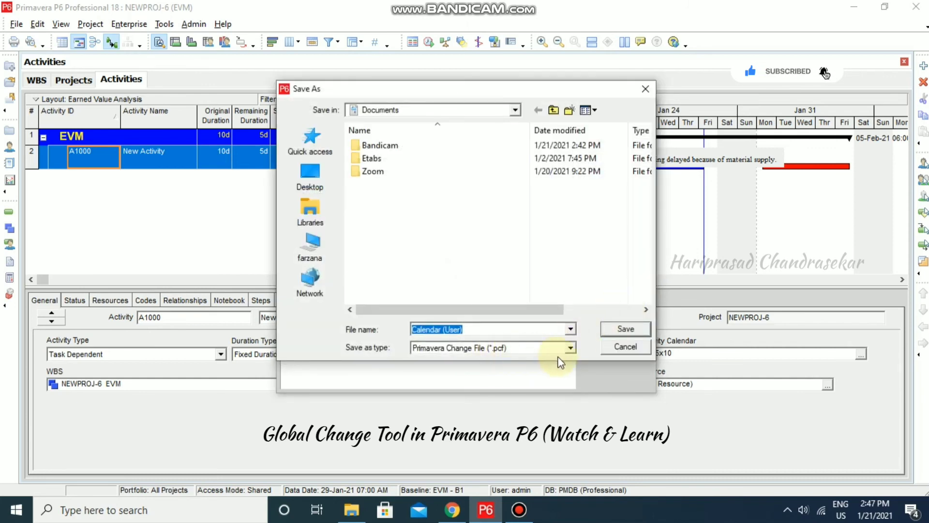
left_click(630, 345)
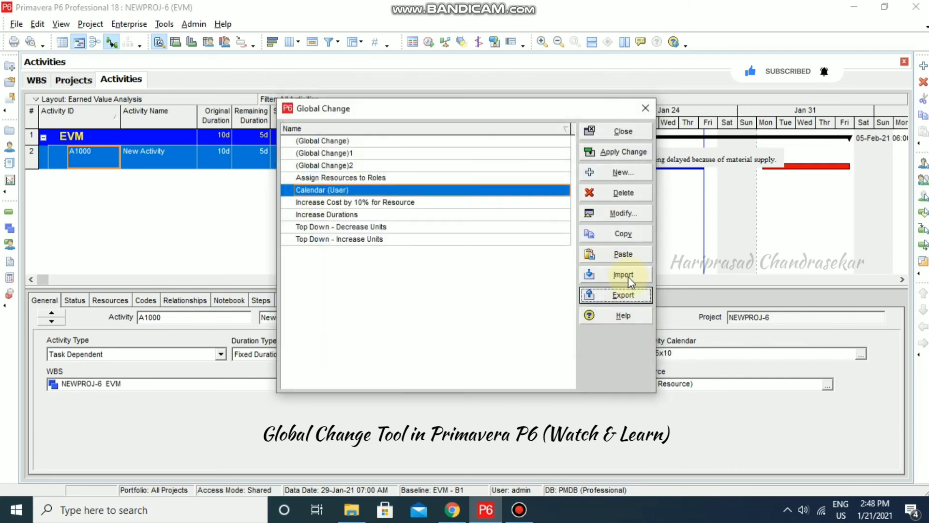